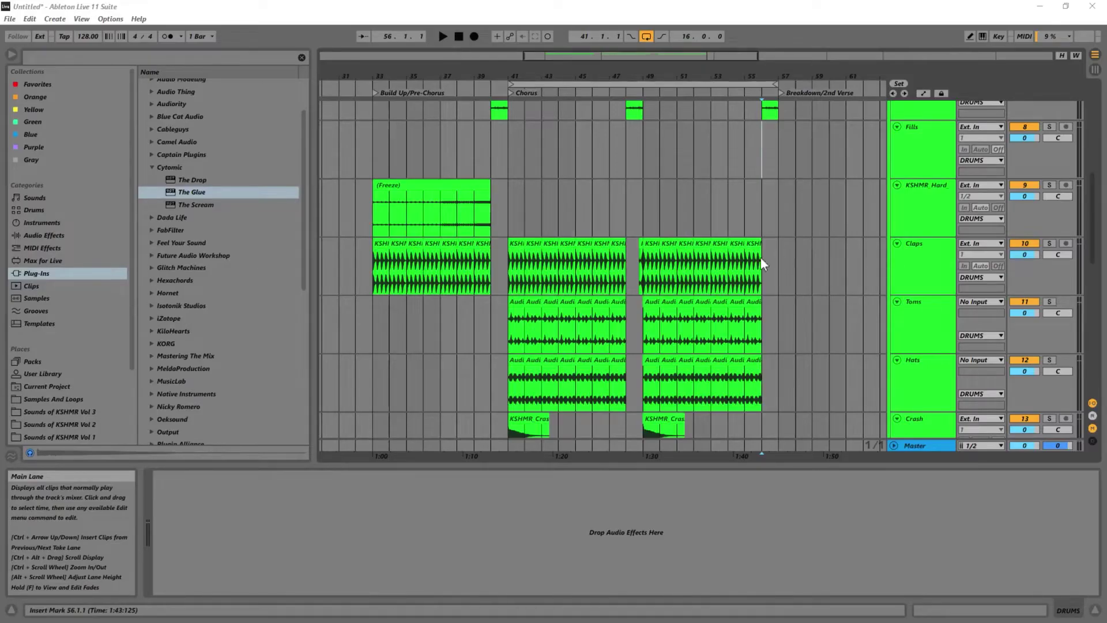
- Scroll the arrangement to bring the DRUMS group with its Kick and Fills tracks into view
scroll(686, 281, down, 5)
scroll(690, 279, up, 10)
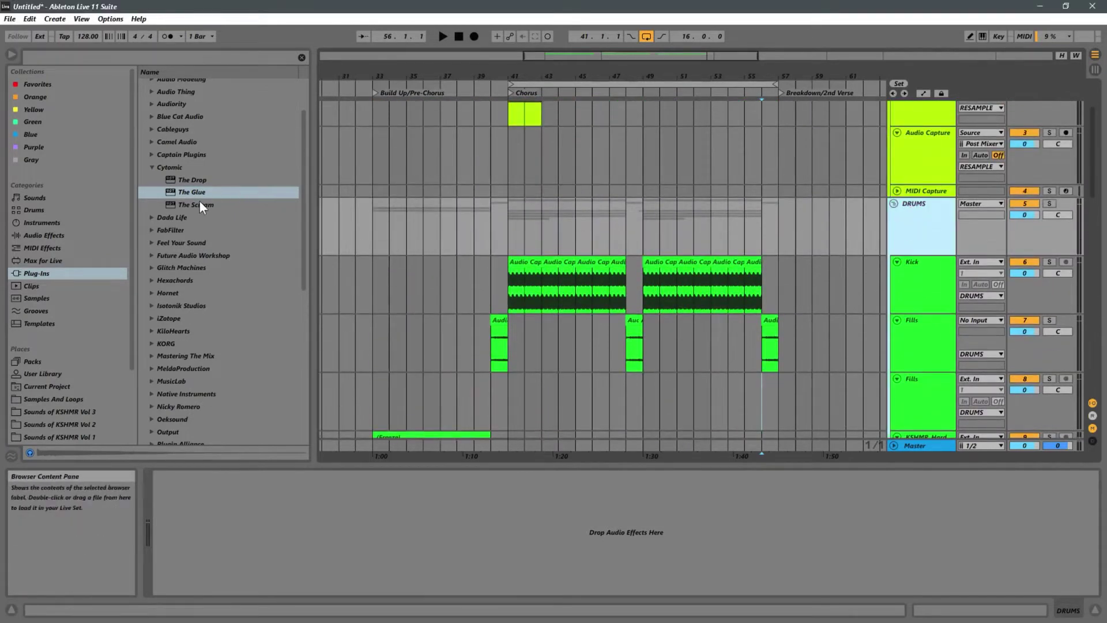
- Add Cytomic The Glue to the DRUMS group track and move its panel aside to uncover the clips
drag(191, 194, 766, 232)
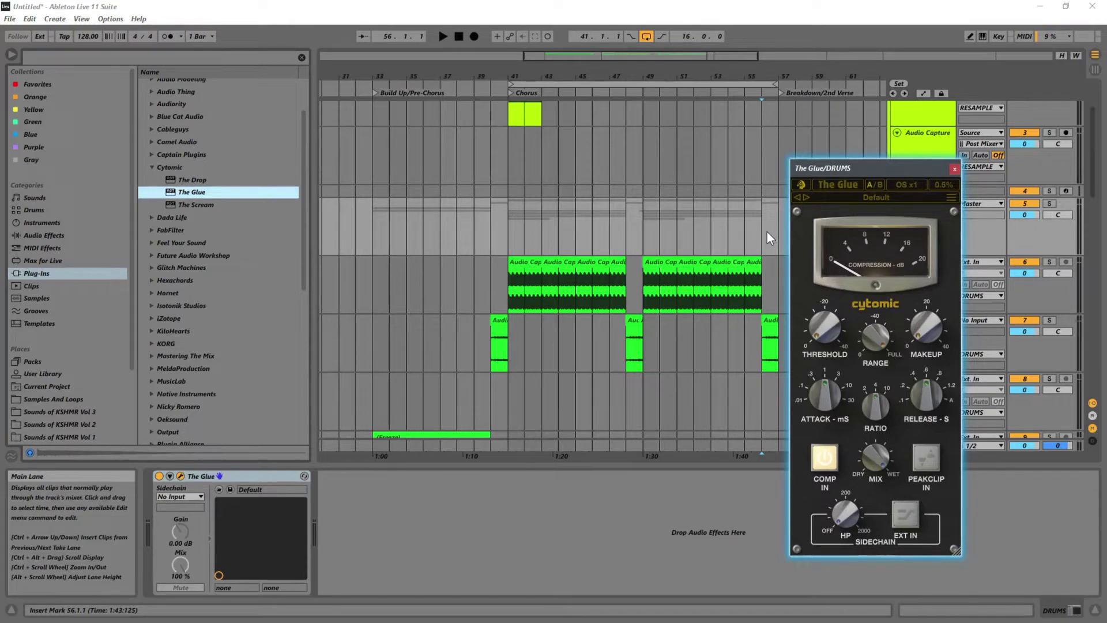
drag(866, 172, 368, 160)
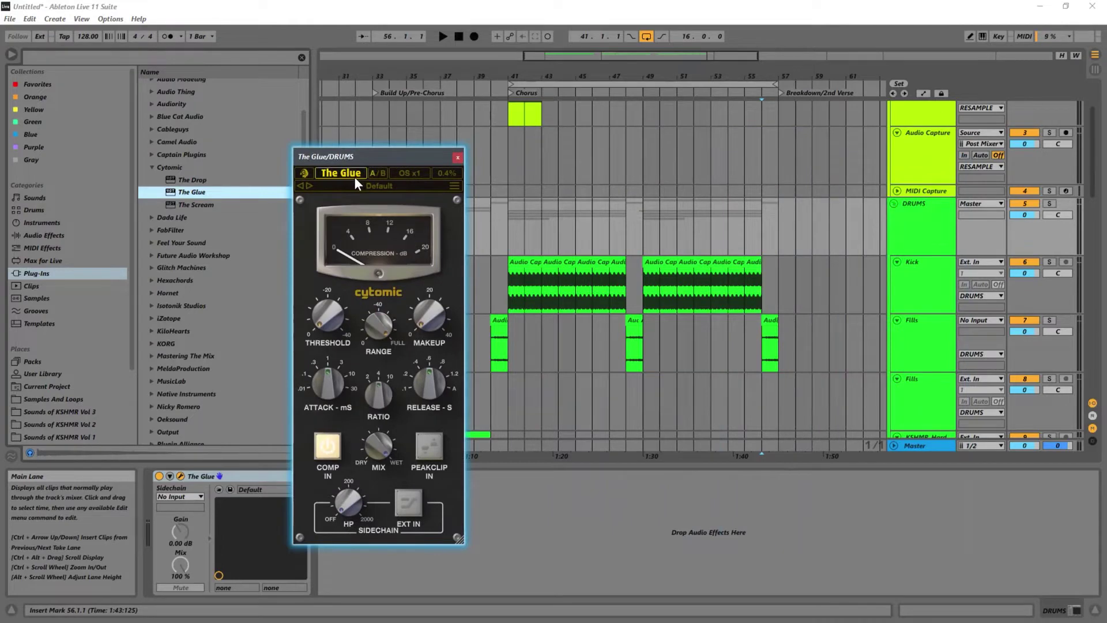
drag(347, 158, 464, 153)
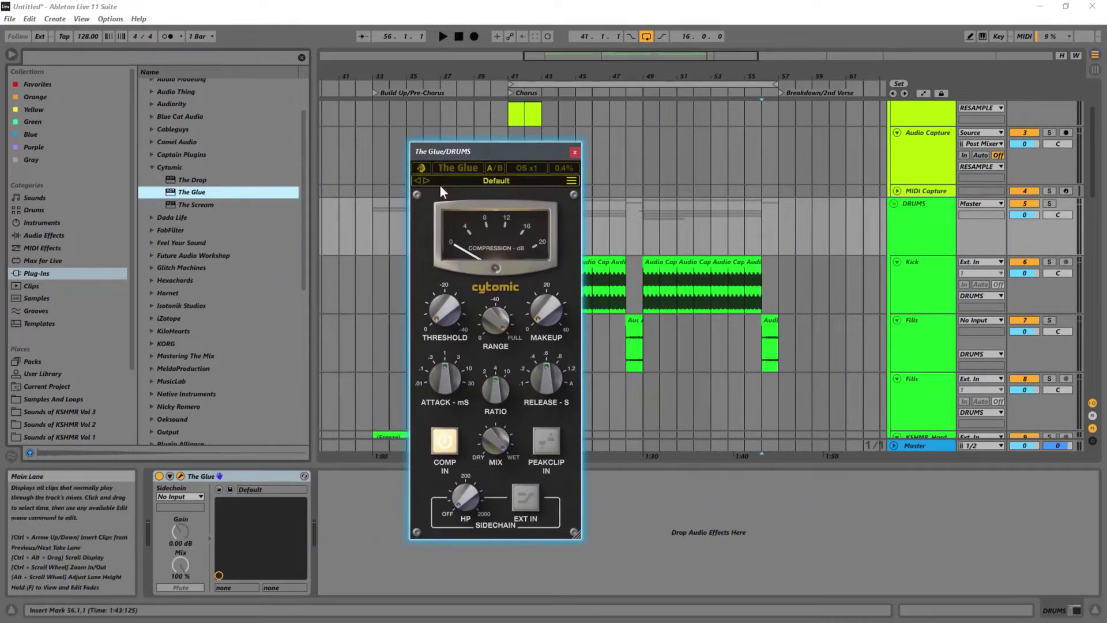
drag(445, 153, 778, 140)
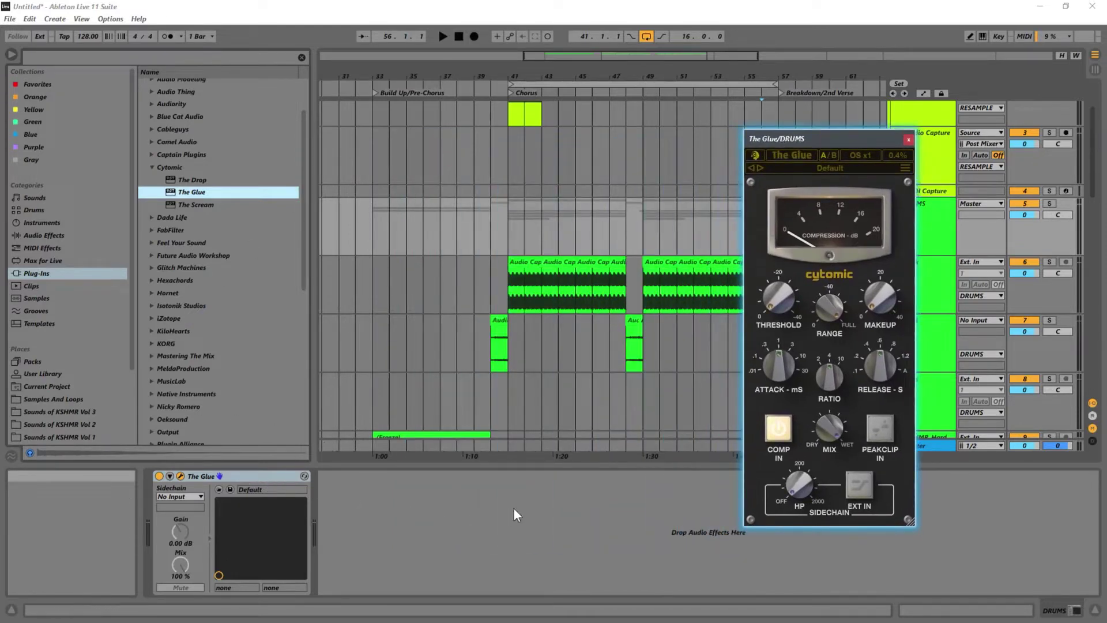
scroll(415, 374, up, 3)
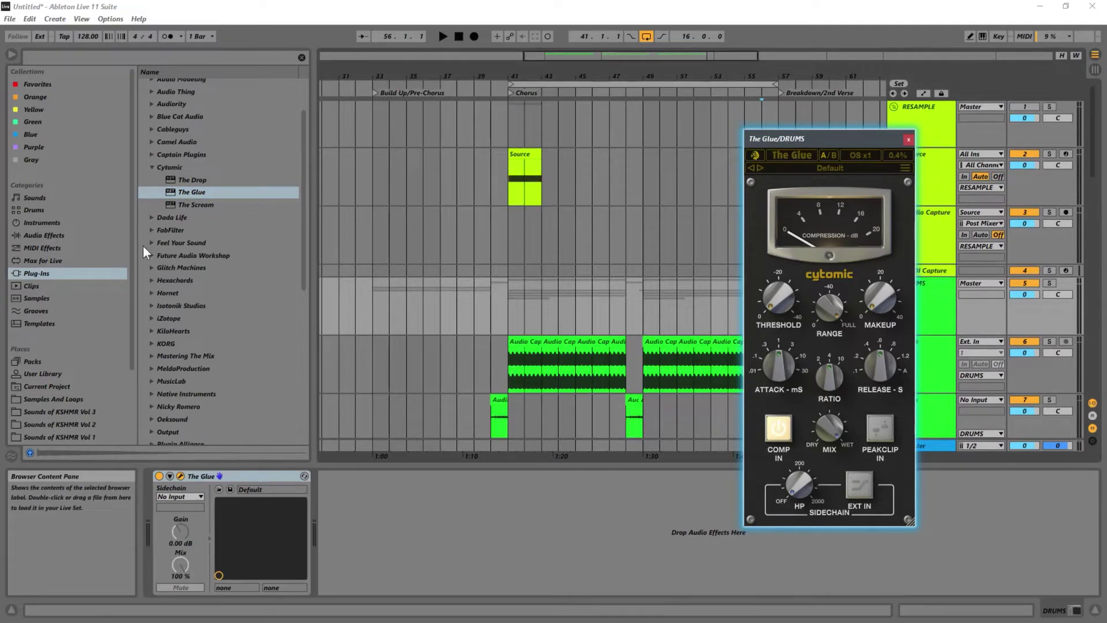
- Add Live's stock Glue Compressor from Audio Effects to DRUMS, delete it, and recentre The Glue's panel
click(104, 235)
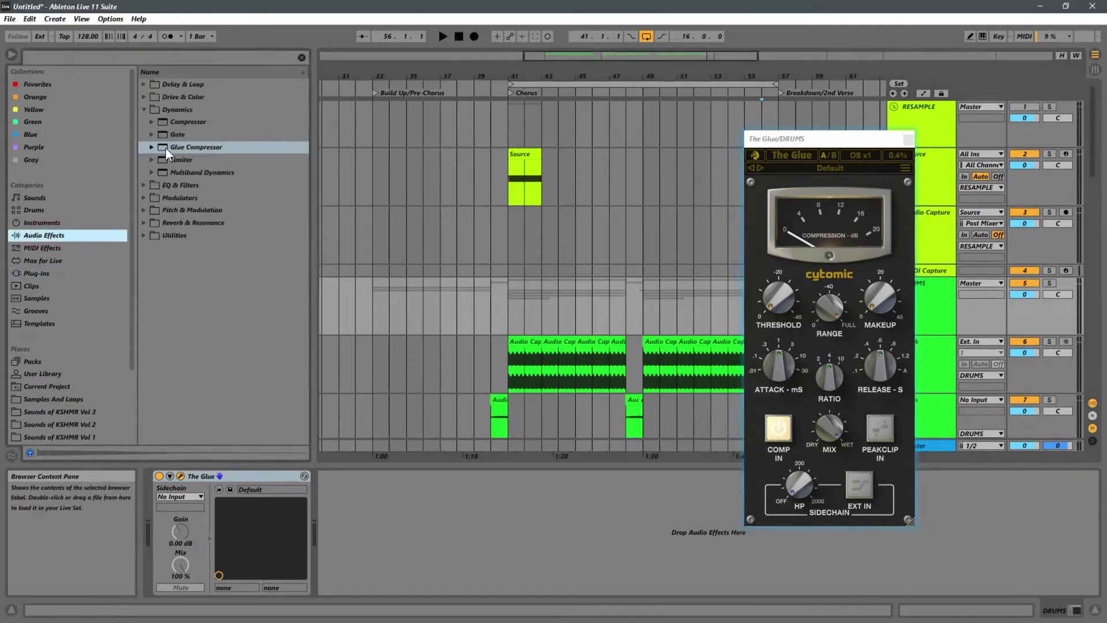
drag(181, 150, 396, 556)
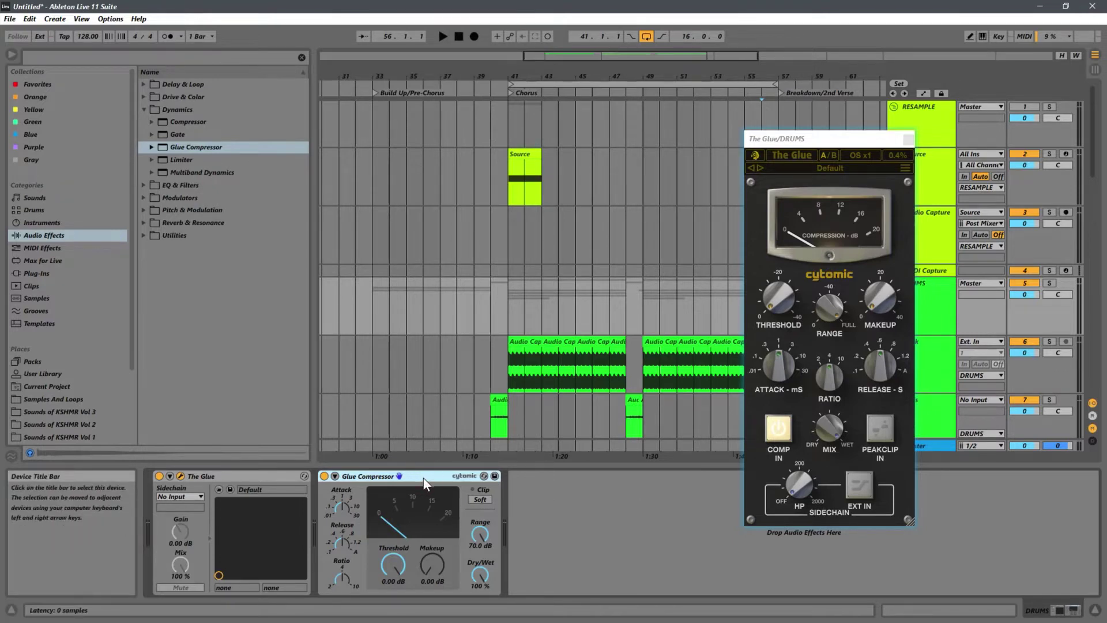
key(Delete)
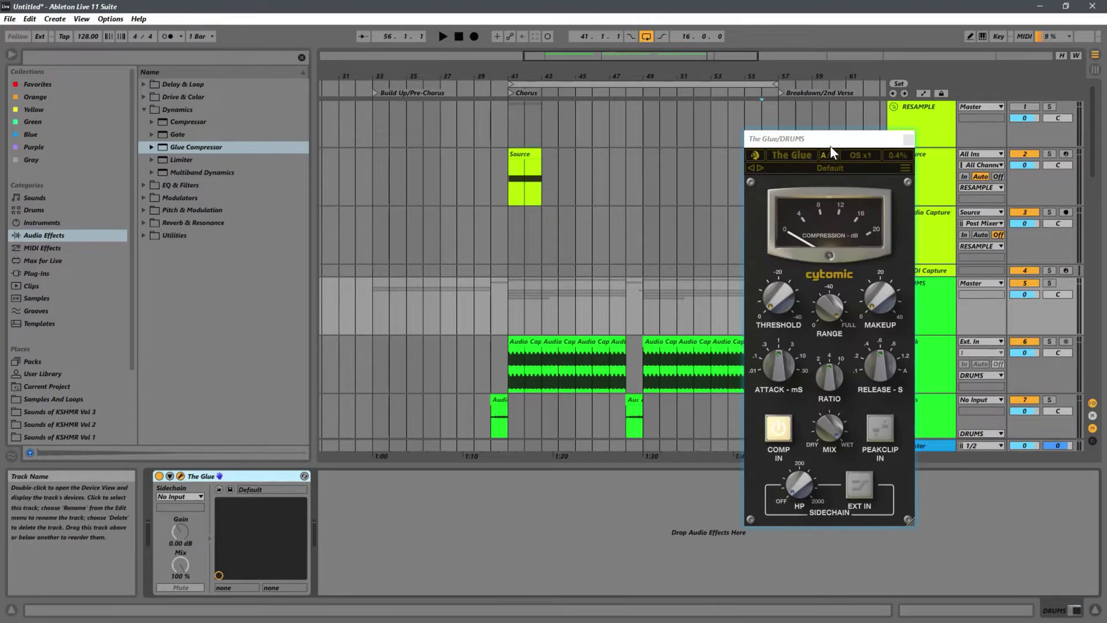
drag(845, 147, 687, 151)
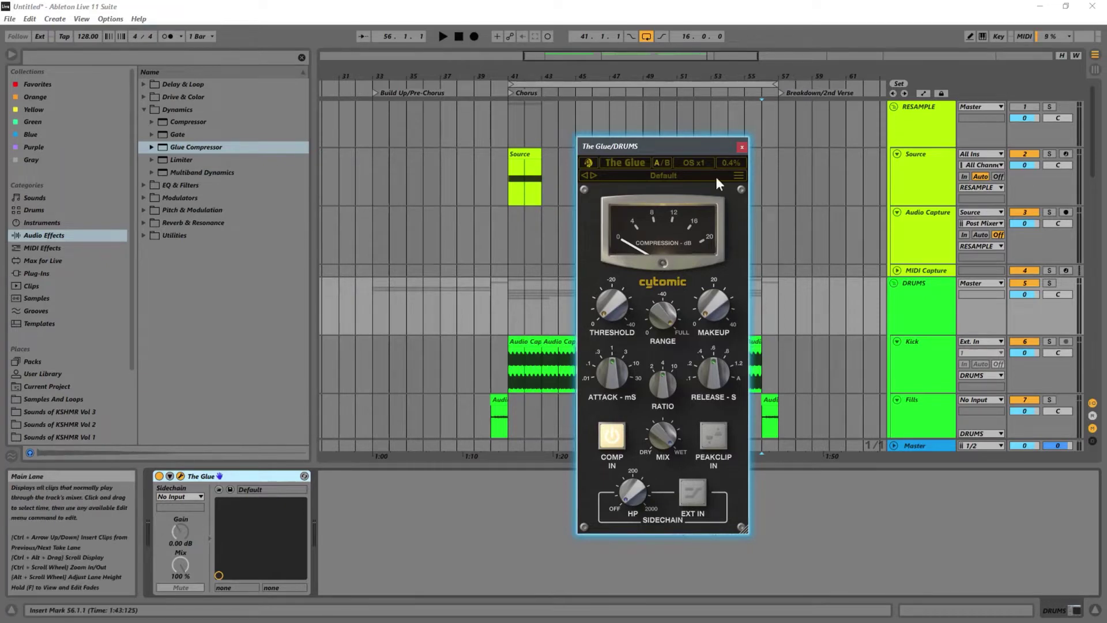
drag(669, 147, 535, 113)
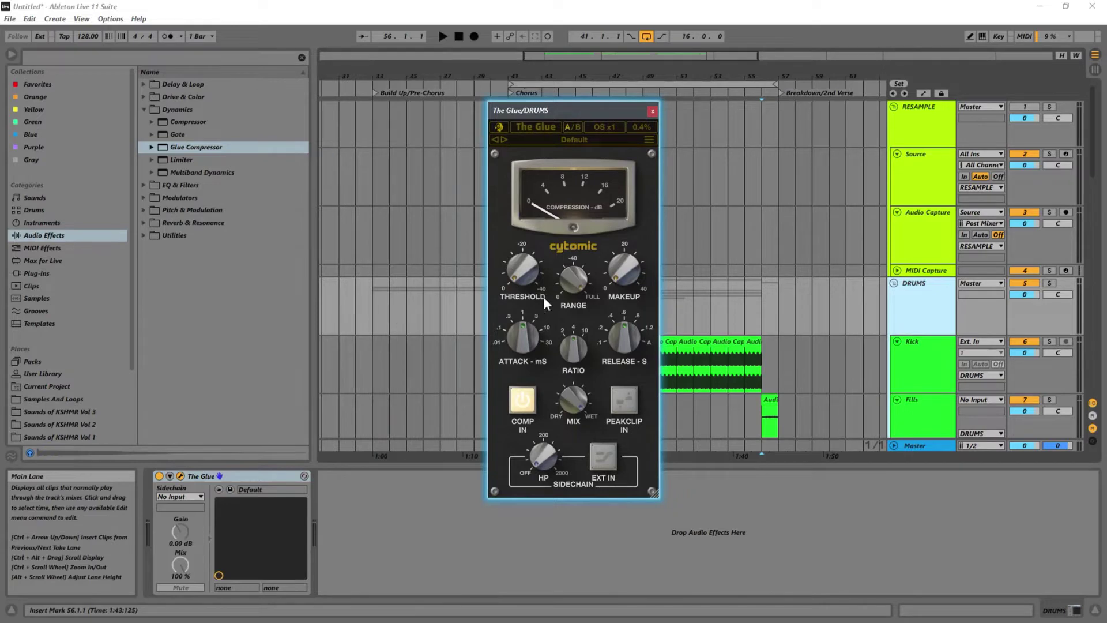
- Turn The Glue's Attack up toward 30 ms and drag its Threshold down toward -33.8 dB
mouse_move(518, 268)
mouse_move(634, 274)
drag(525, 342, 542, 251)
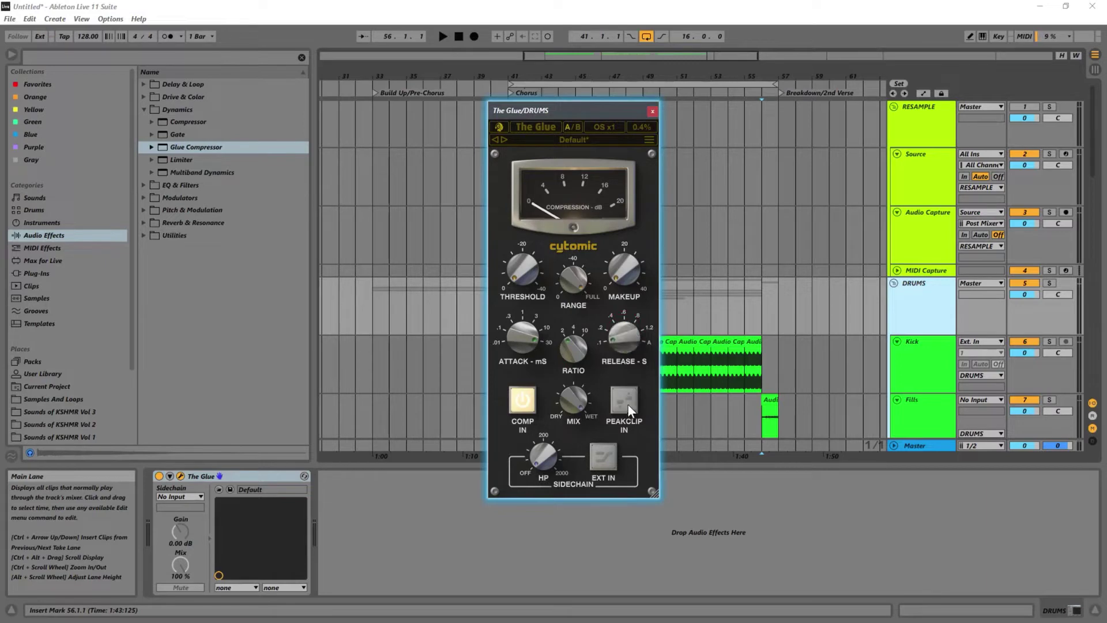
mouse_move(553, 301)
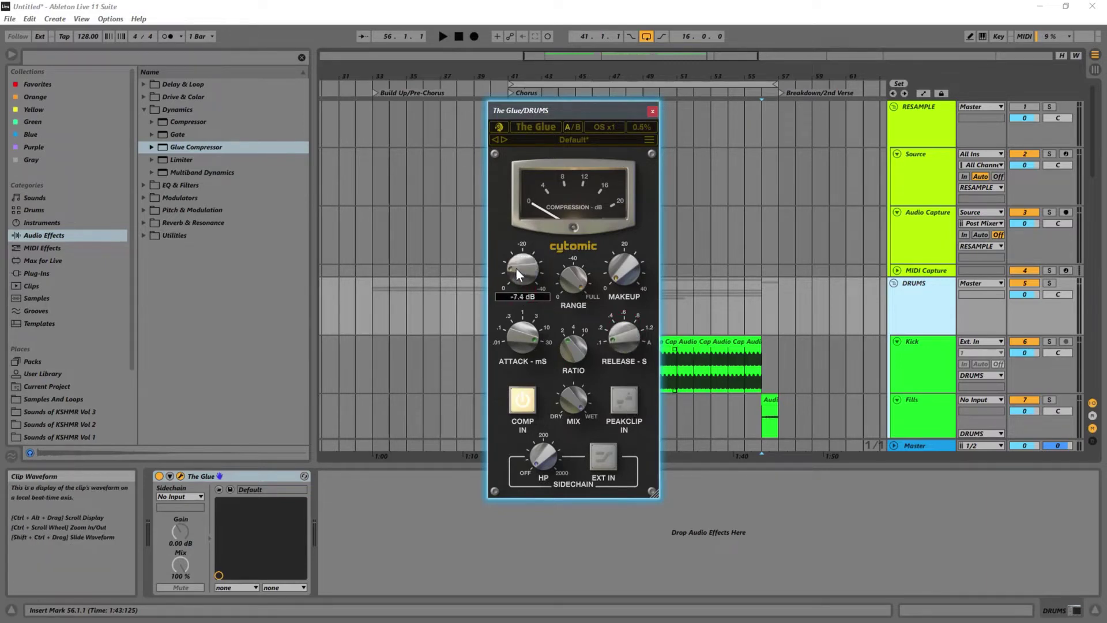
drag(516, 262, 587, 191)
mouse_move(544, 289)
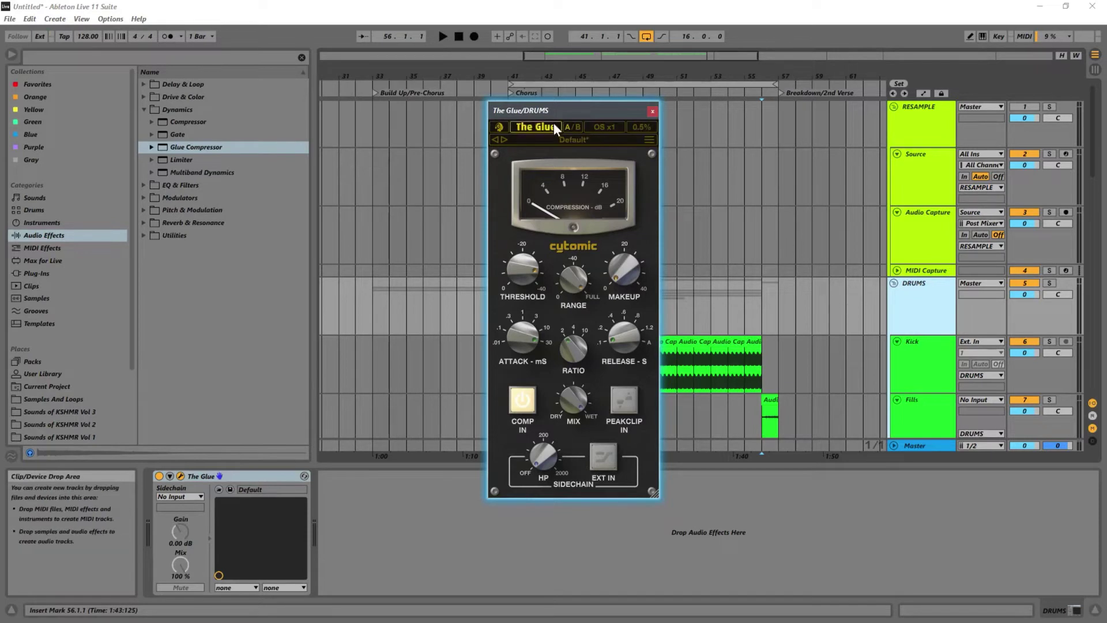
- Play the drum loop from bar 41 and retune The Glue's threshold, settling at -32.0 dB
drag(576, 110, 328, 122)
click(508, 301)
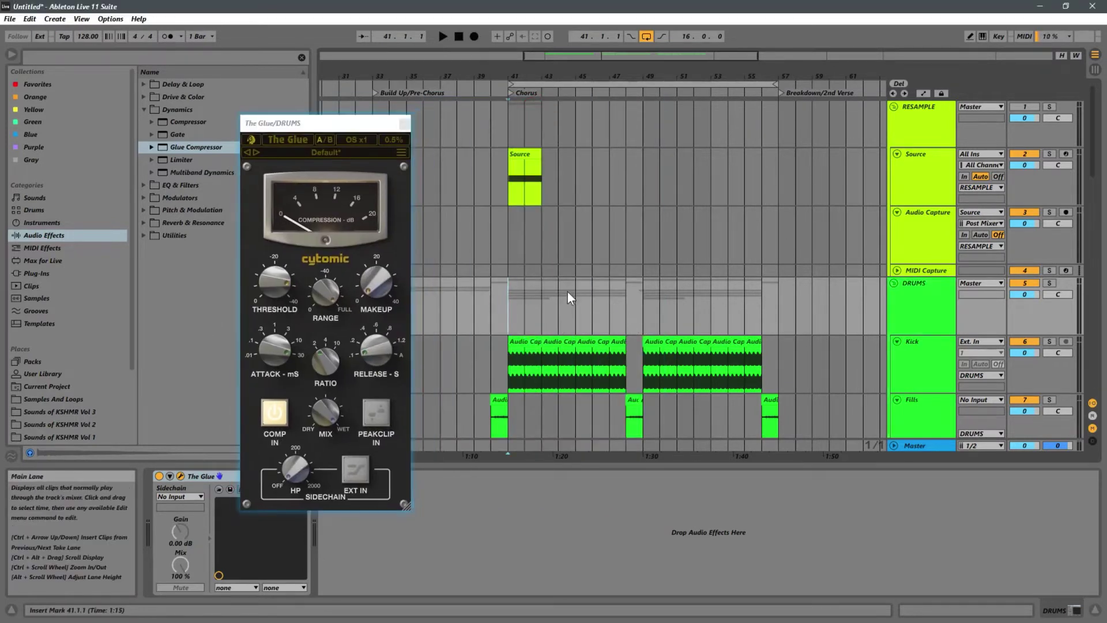
key(space)
mouse_move(274, 277)
drag(273, 274, 268, 378)
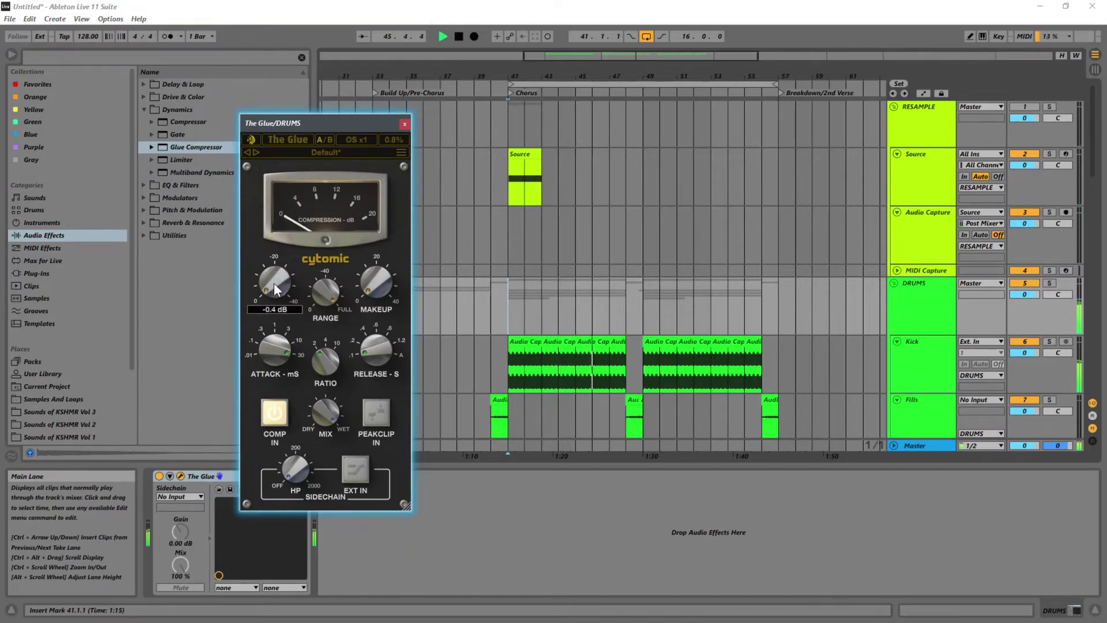
drag(273, 283, 305, 181)
- Restart playback from bar 41 and raise The Glue's makeup gain from 0 dB toward 8.6 dB
mouse_move(361, 264)
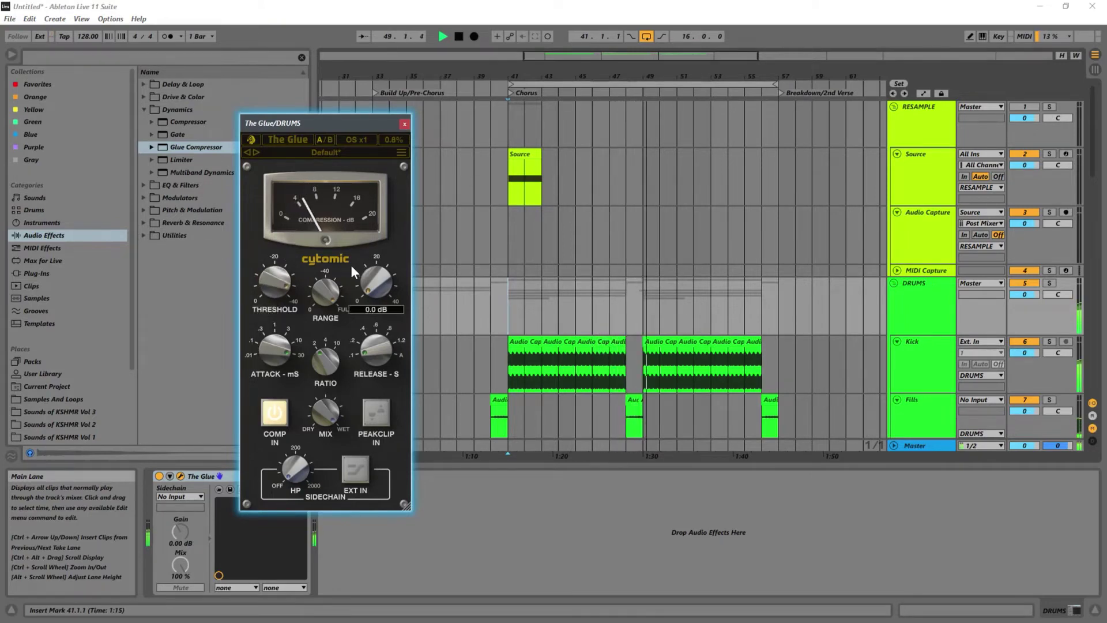
mouse_move(327, 272)
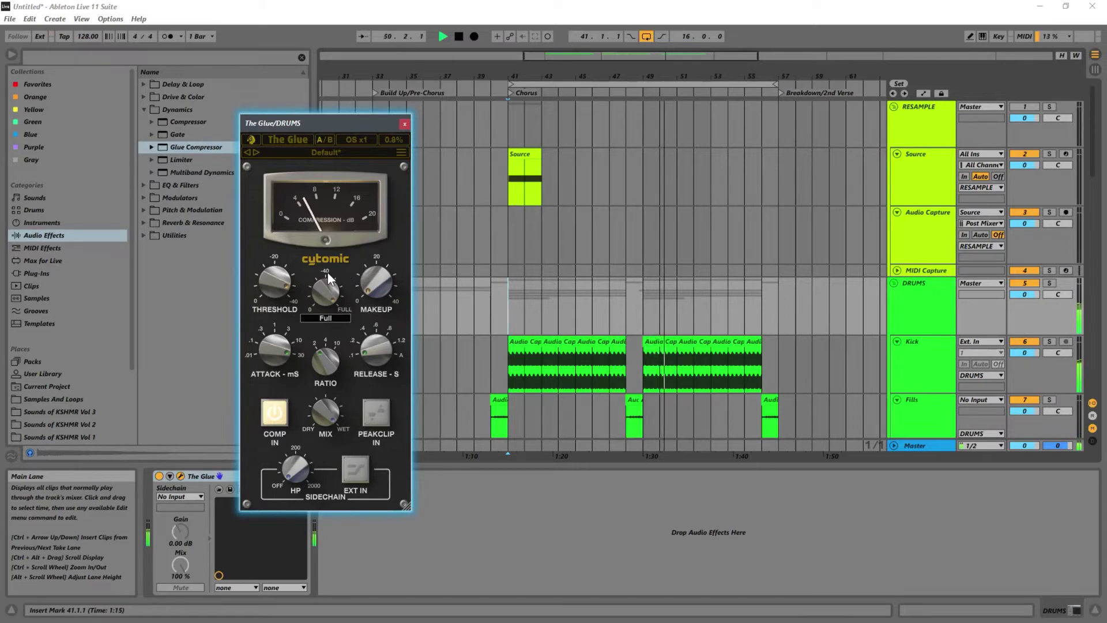
mouse_move(275, 275)
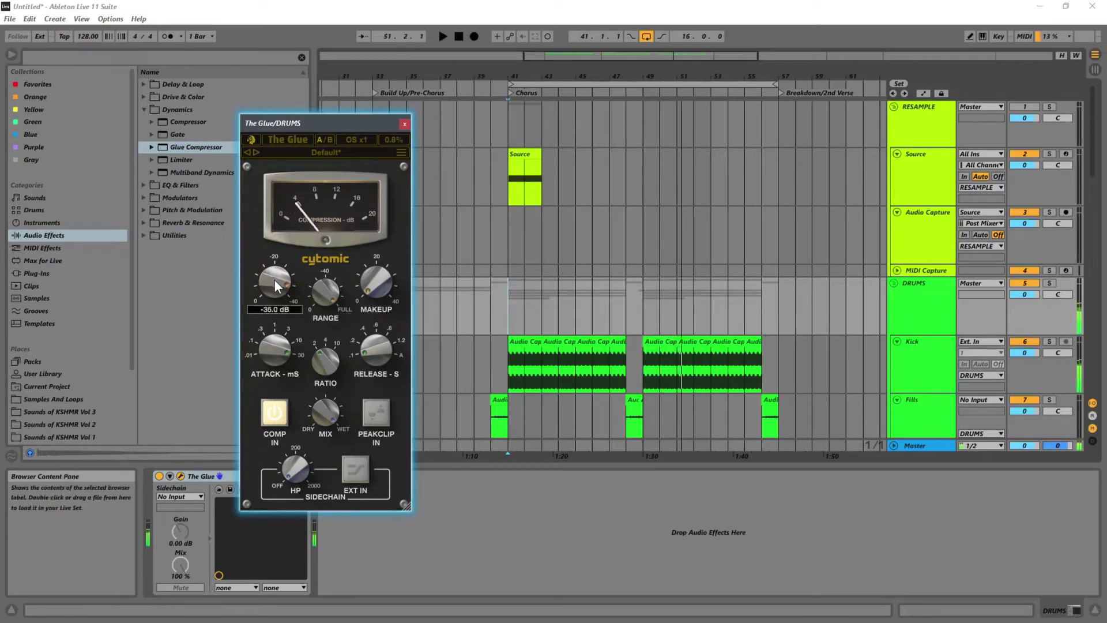
mouse_move(396, 289)
key(space)
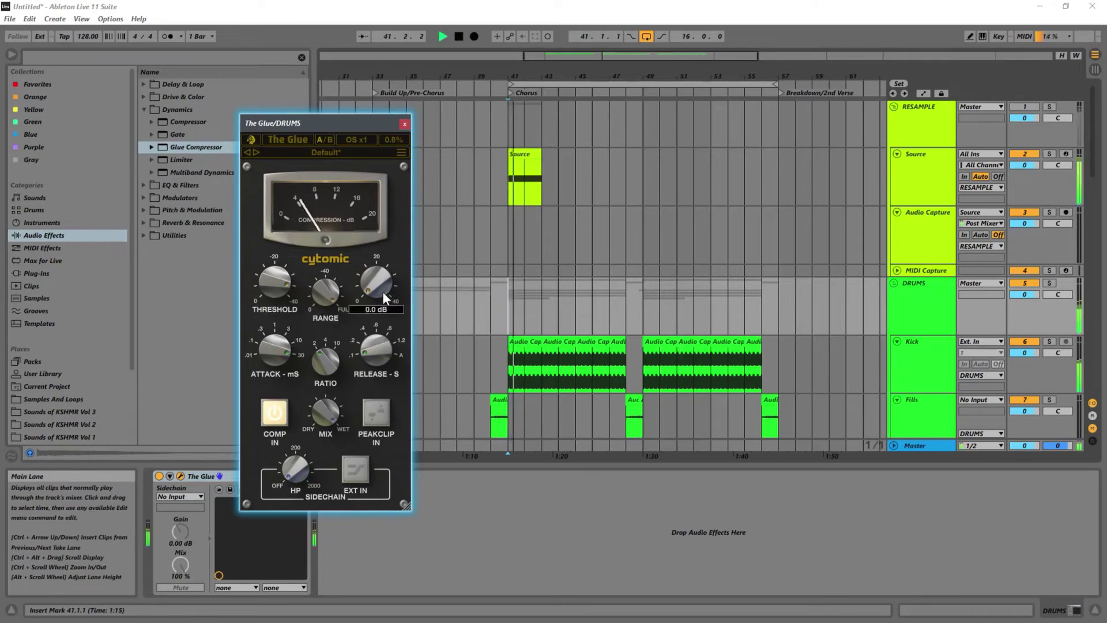
drag(378, 290, 399, 267)
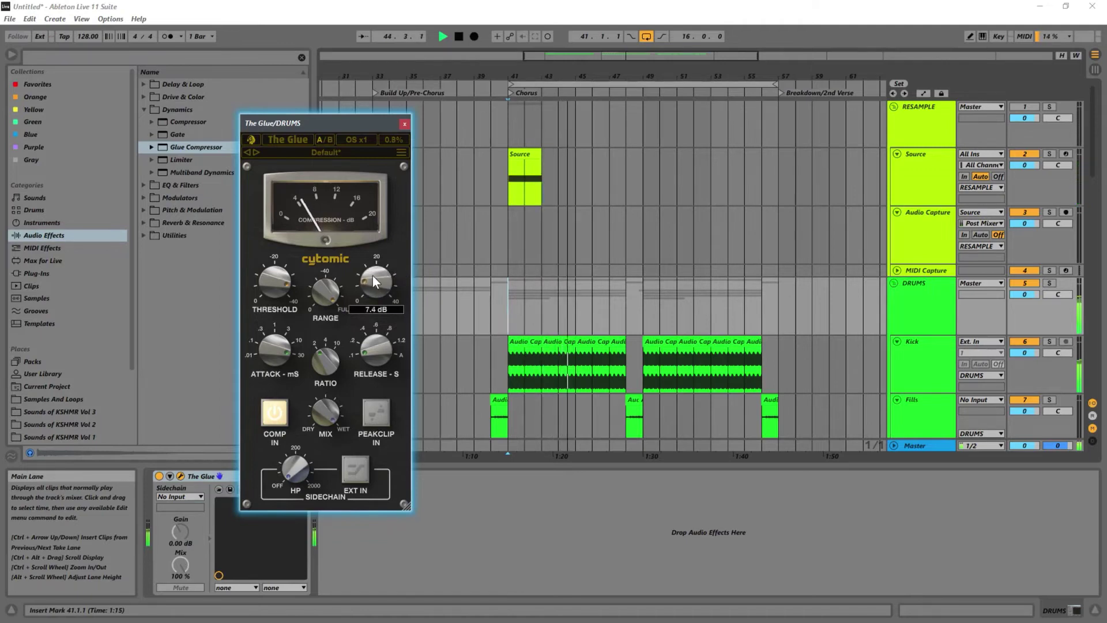
scroll(372, 277, up, 2)
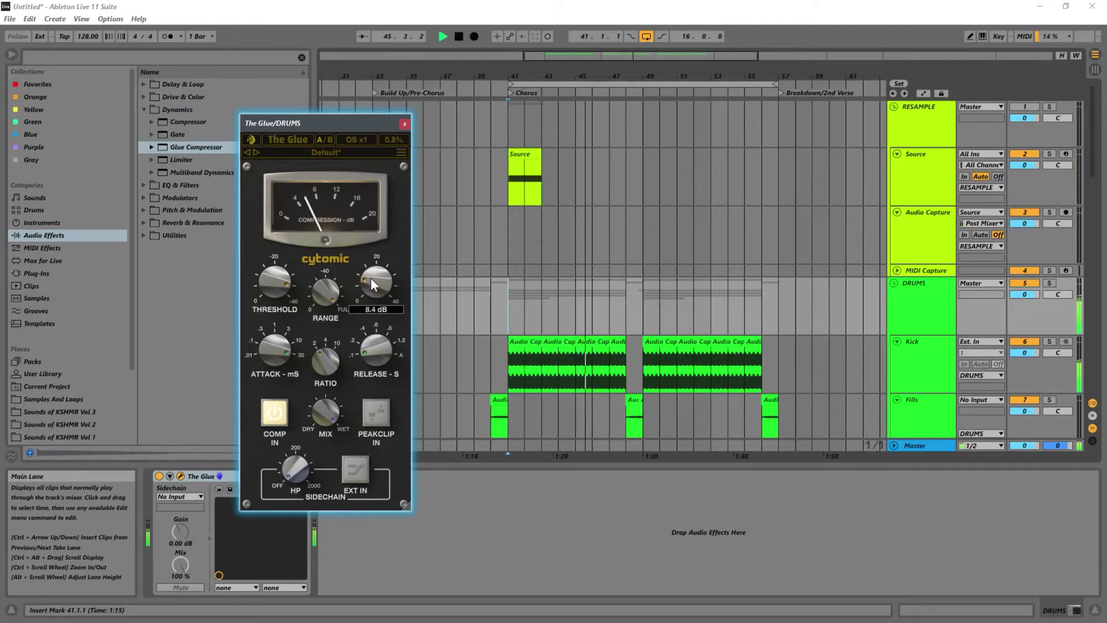
scroll(370, 280, up, 2)
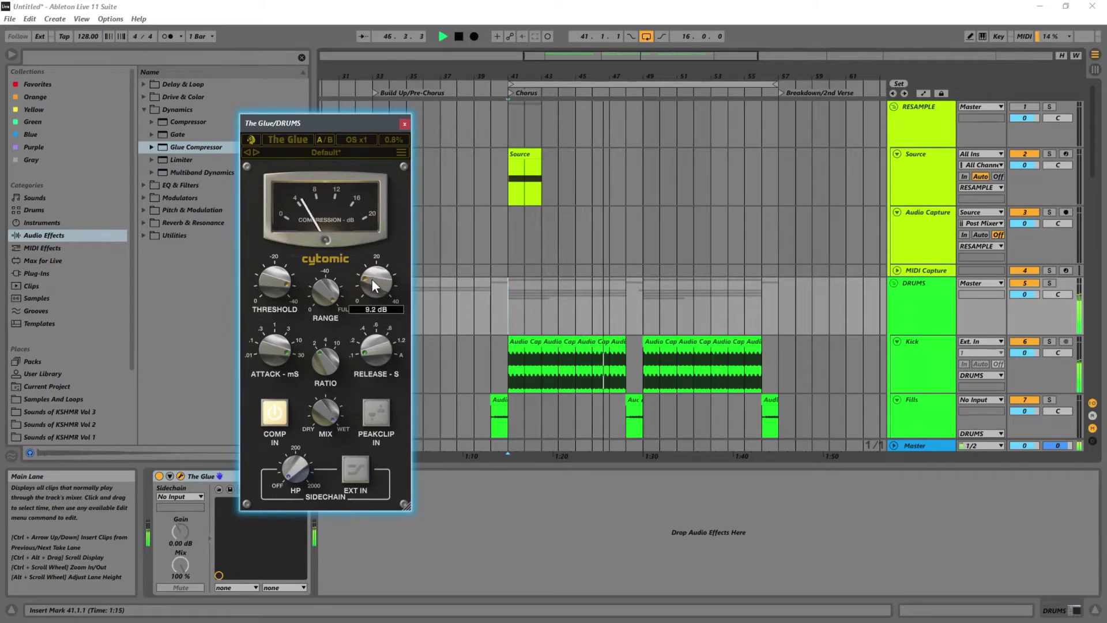
scroll(370, 279, down, 2)
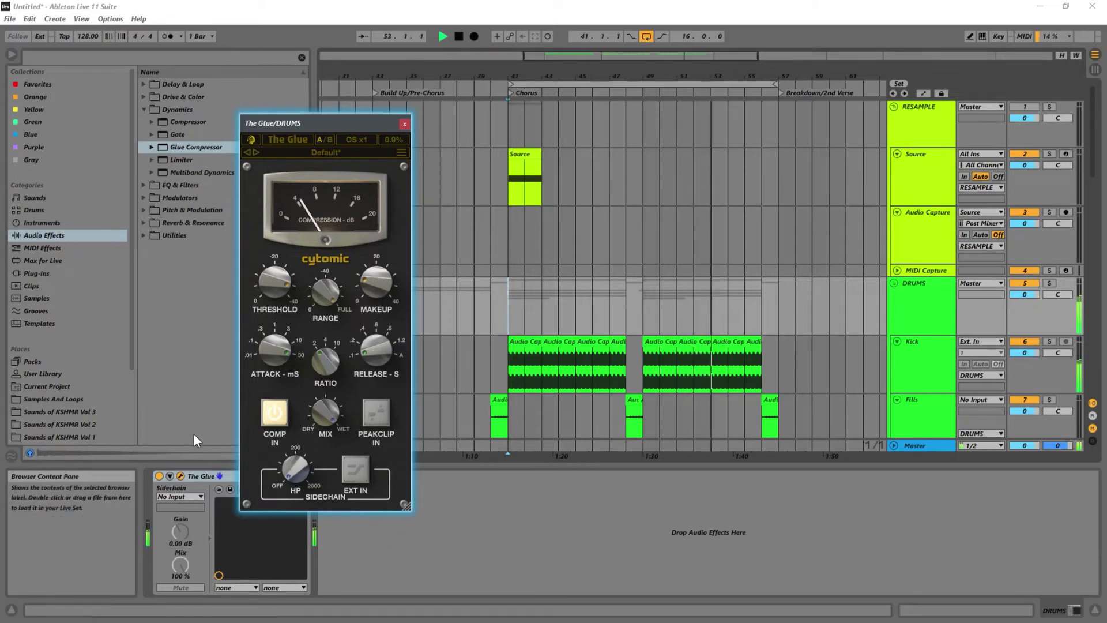
key(space)
click(156, 473)
key(space)
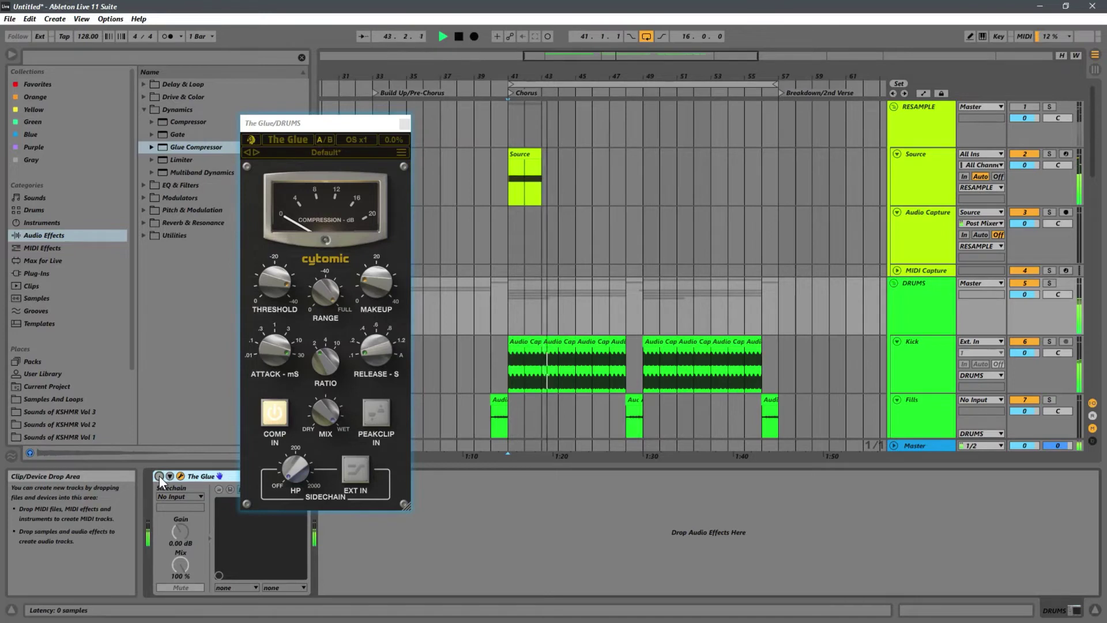
key(space)
click(159, 476)
key(space)
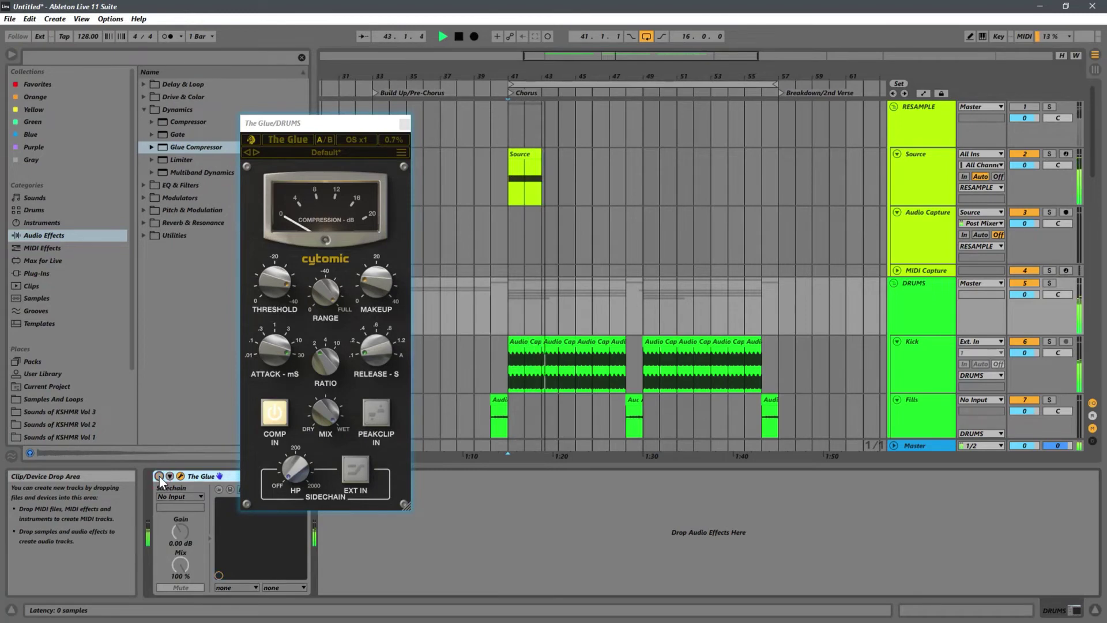
click(159, 476)
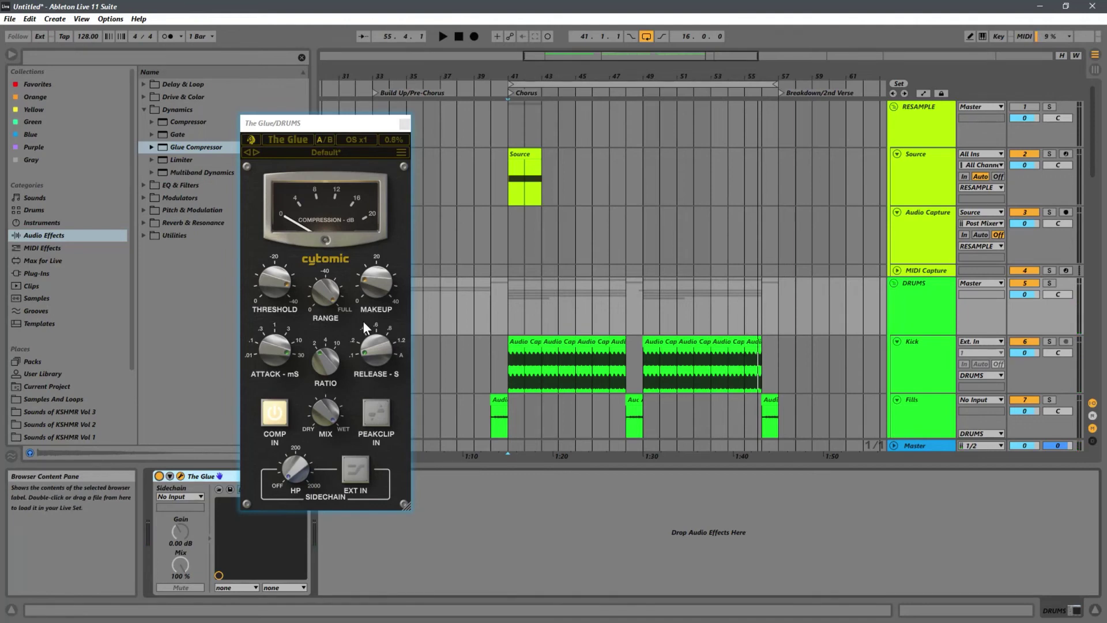
click(924, 310)
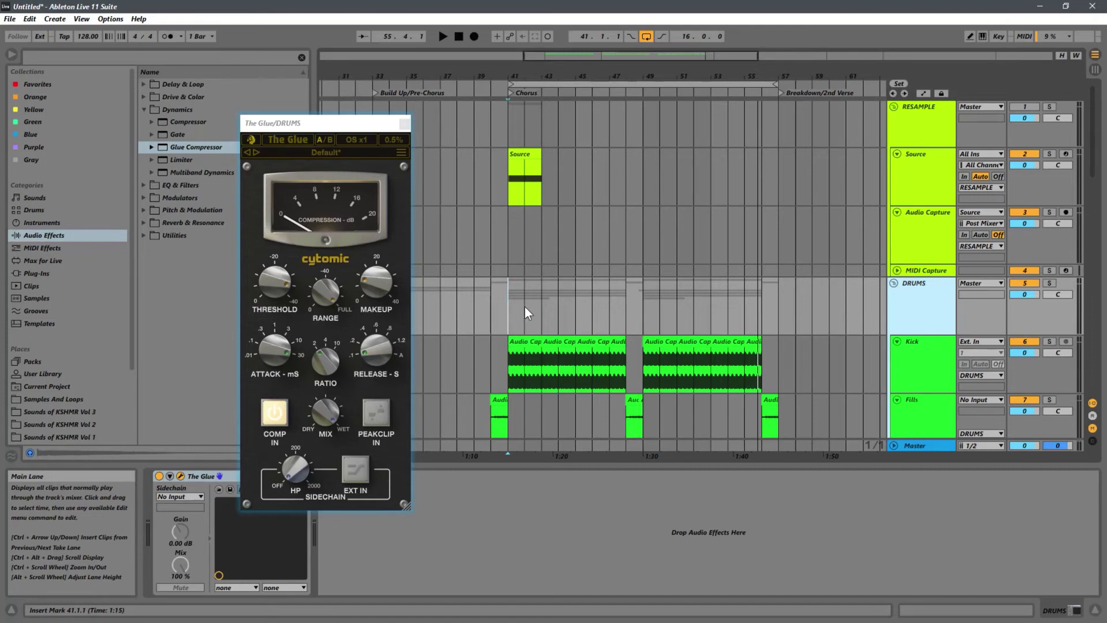
- Play from bar 41, close The Glue, and view the Master then MIDI Capture device chains
key(space)
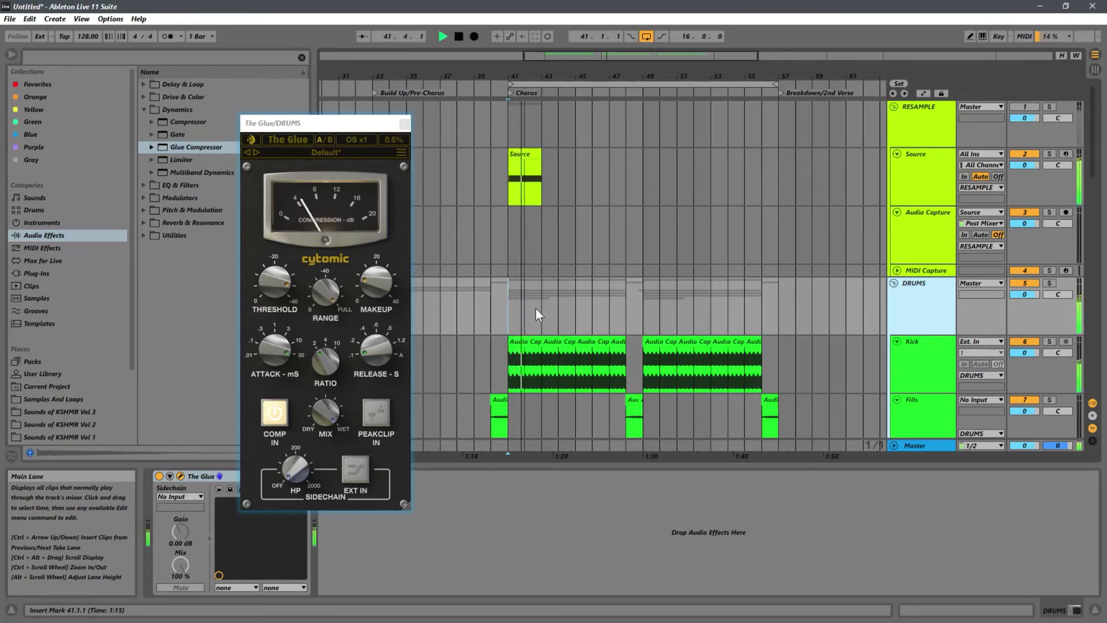
click(904, 446)
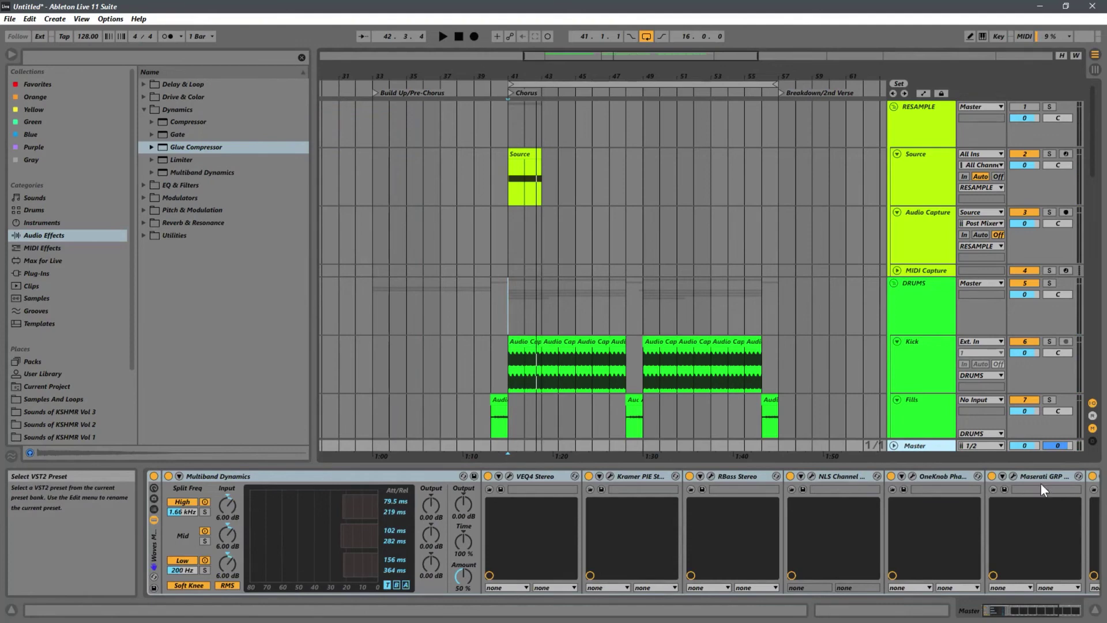
key(space)
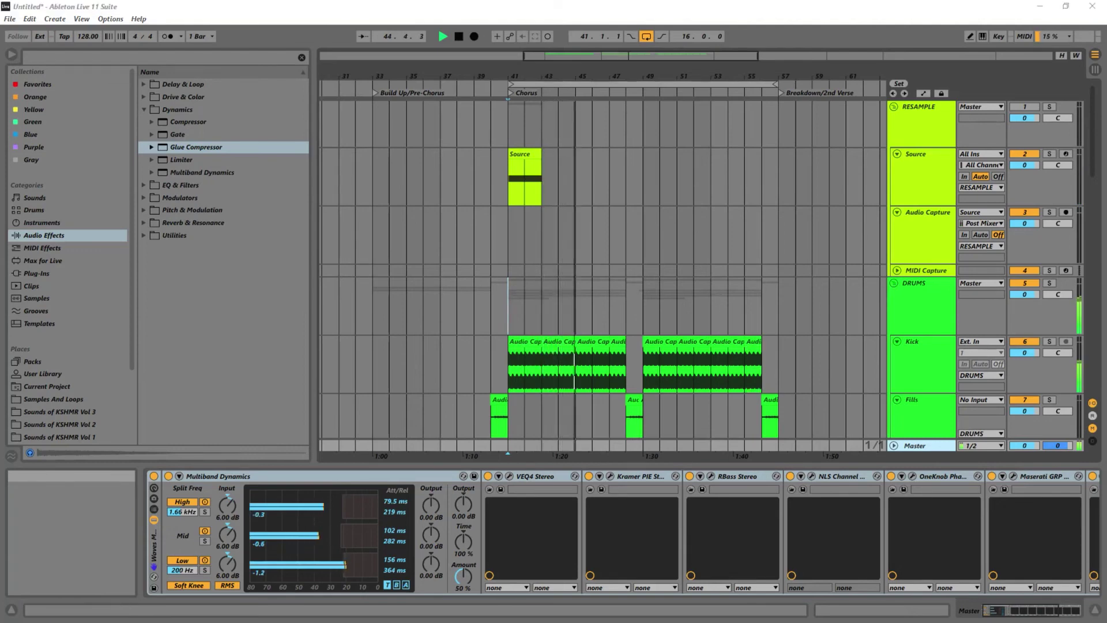
click(801, 273)
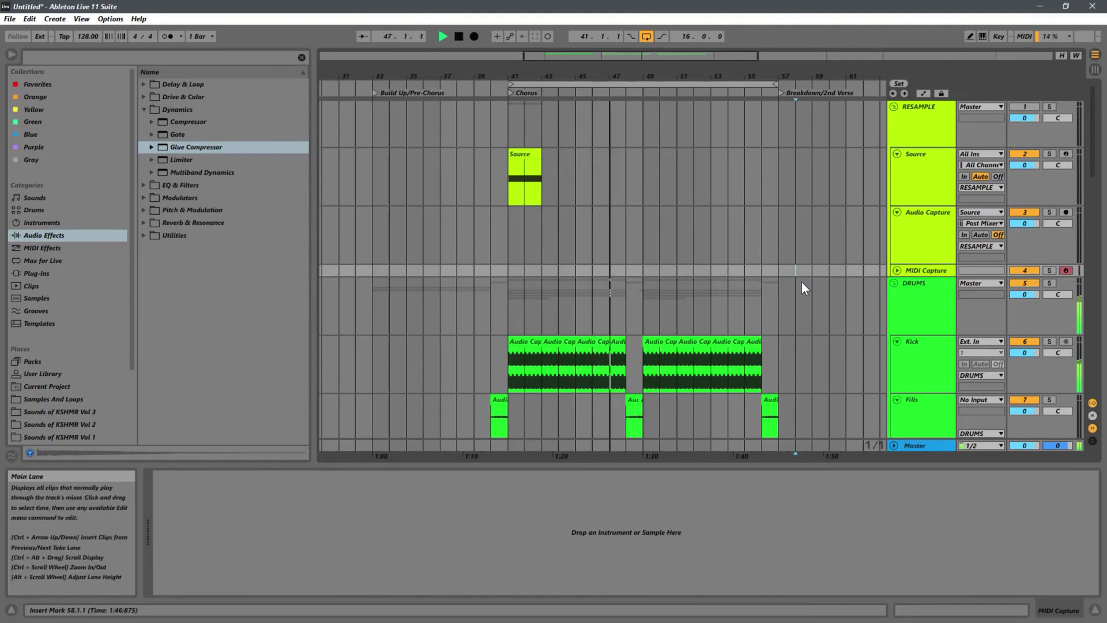
- Reopen The Glue from the DRUMS track, stop playback, and move its window to the arrangement centre
click(924, 333)
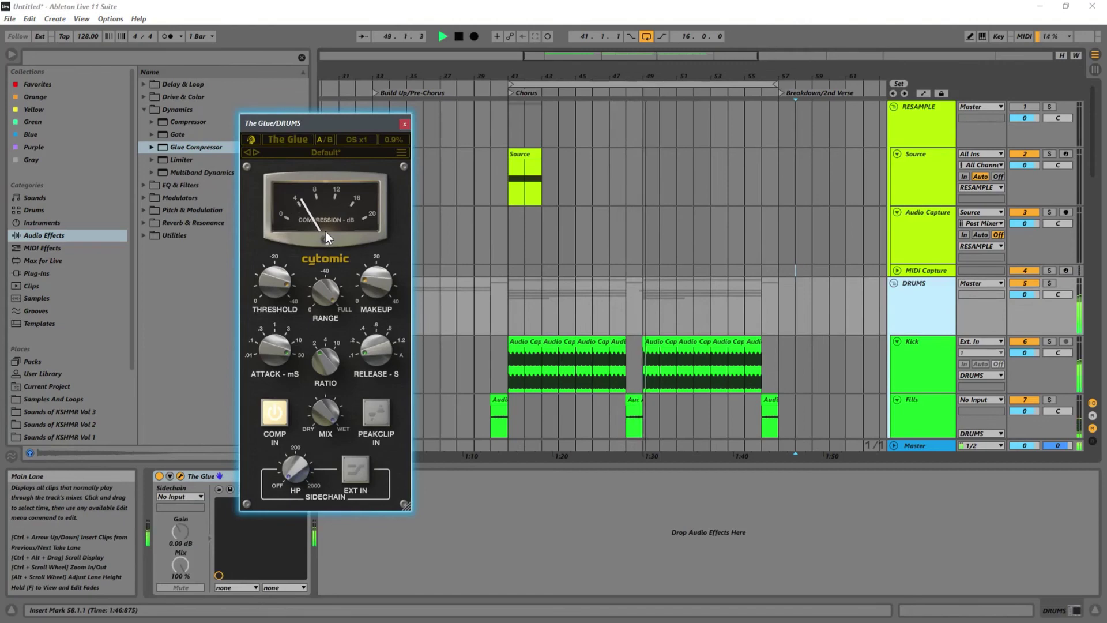
key(space)
drag(306, 124, 497, 113)
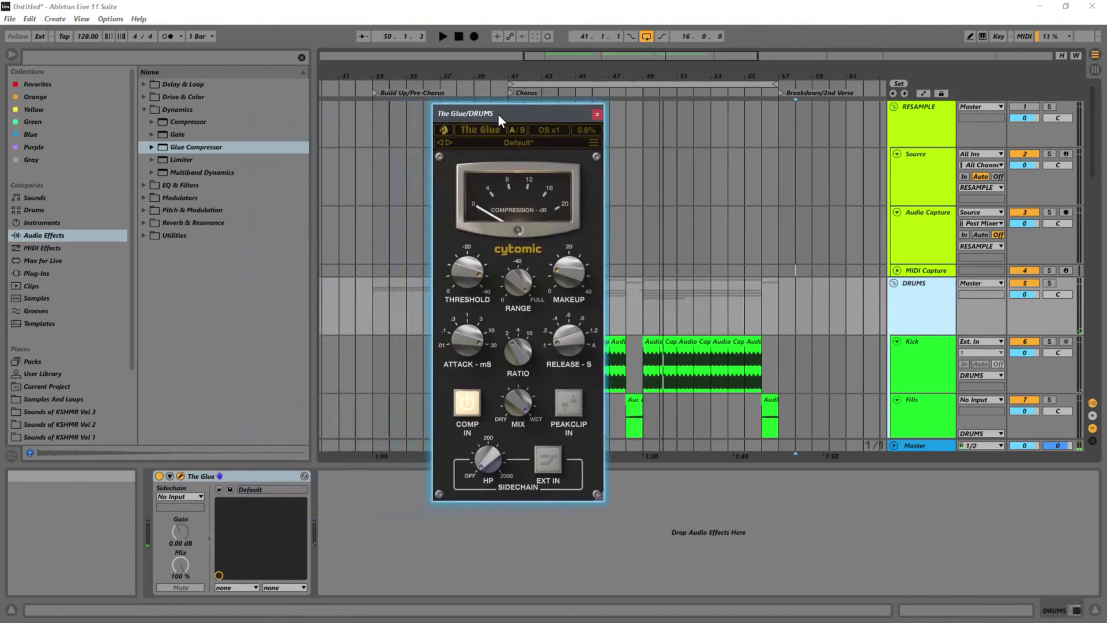